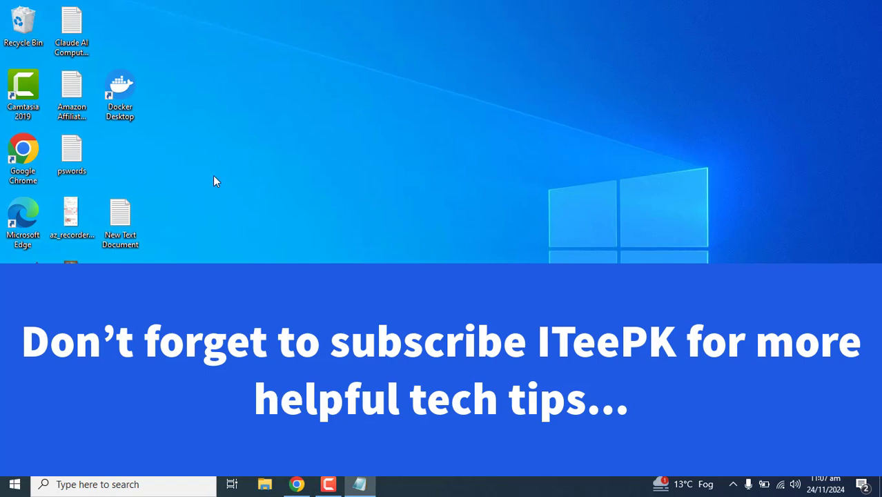
# Launch Chrome maximized, load youtube.com, and glance at the three-dot menu
pyautogui.doubleClick(14, 166)
pyautogui.click(829, 61)
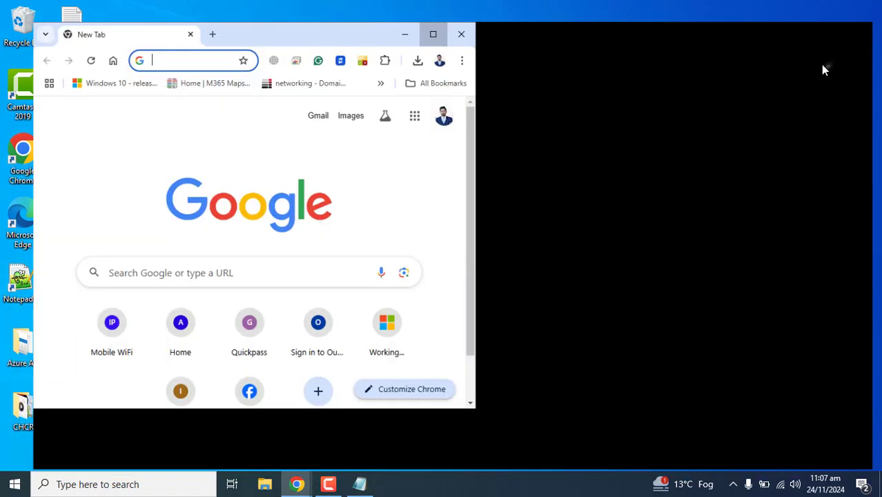
pyautogui.click(241, 41)
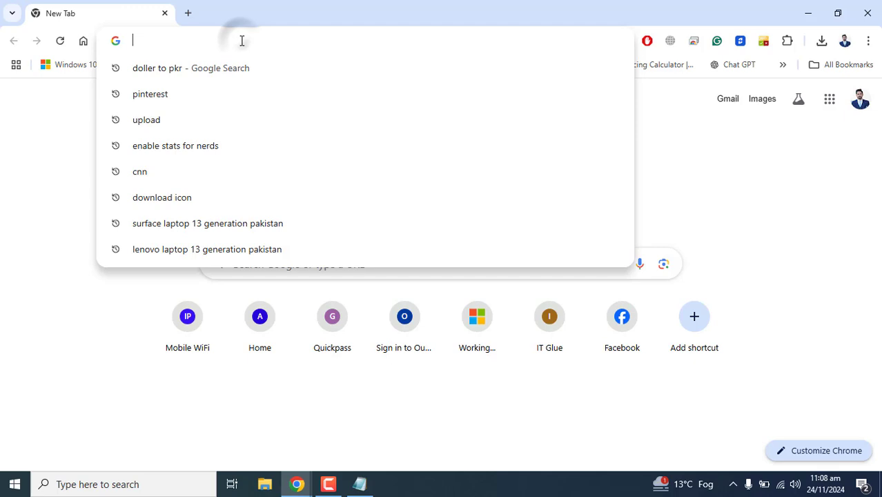
pyautogui.write('you')
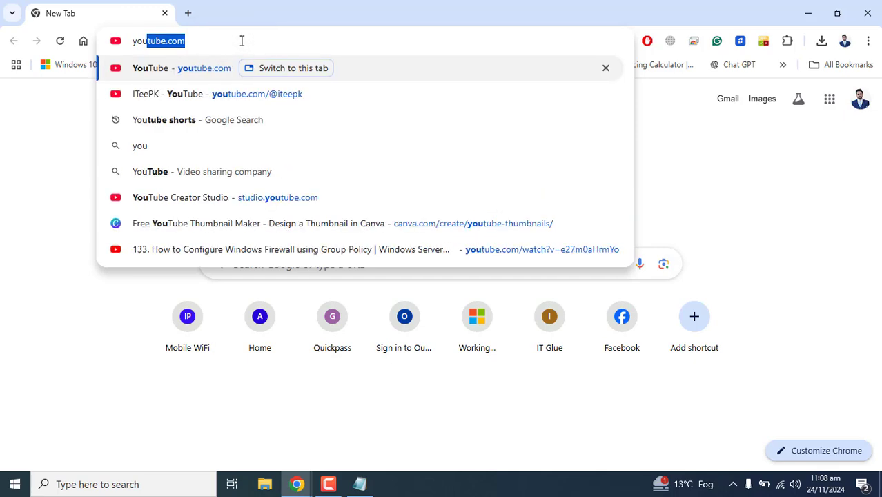
pyautogui.write('tube.com')
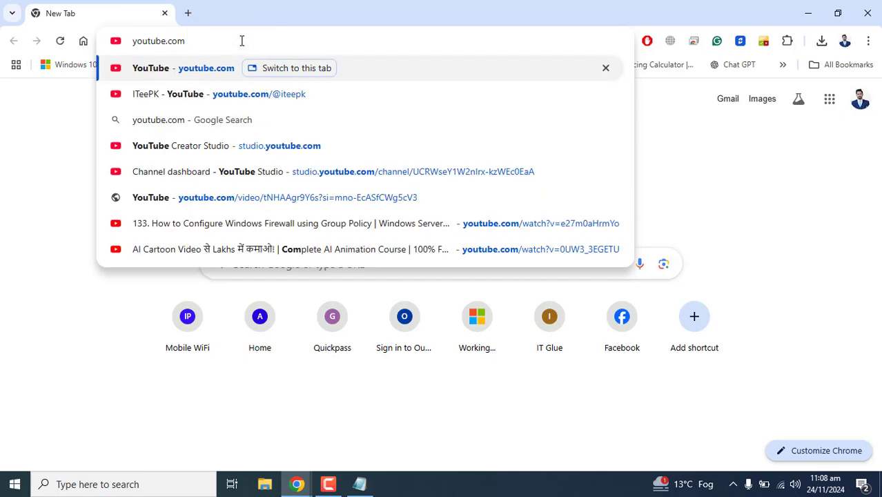
pyautogui.press('Return')
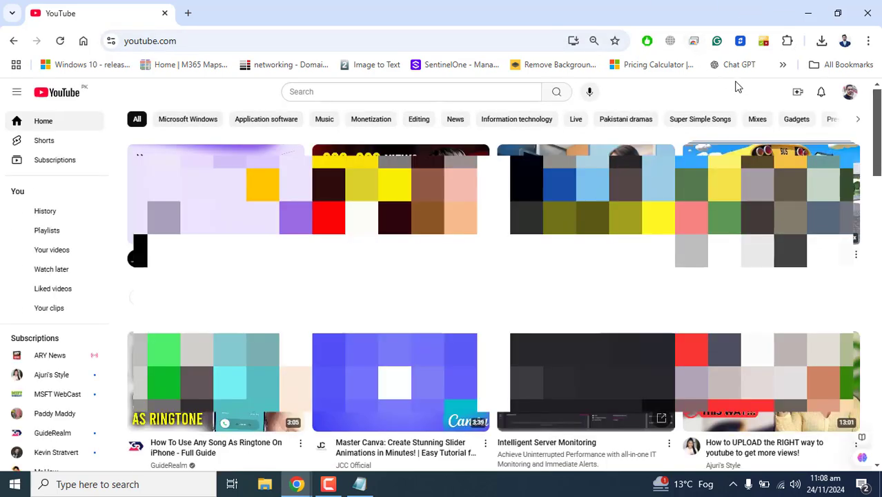
pyautogui.click(869, 42)
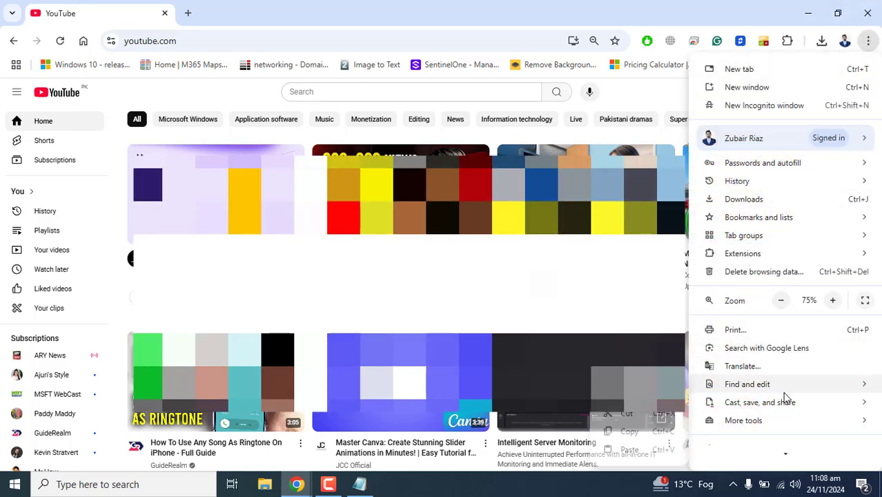
pyautogui.moveTo(781, 402)
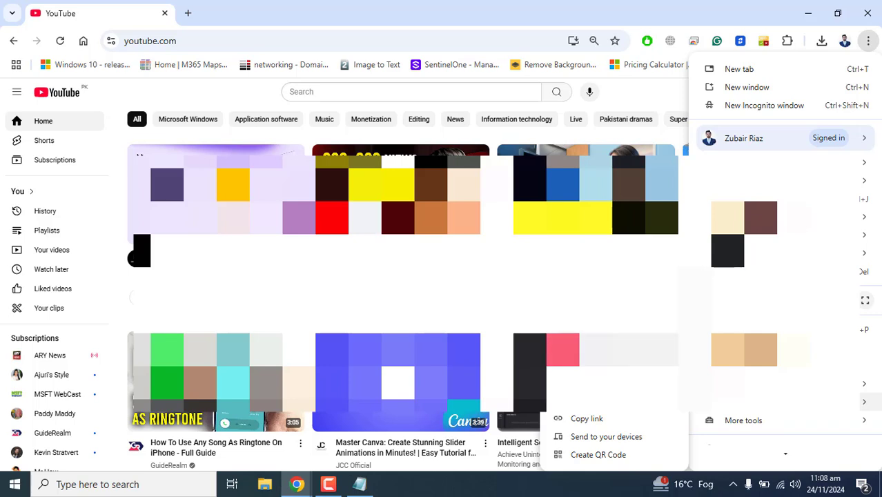
# Install YouTube as a Chrome app and agree to pin it to the taskbar
pyautogui.click(415, 25)
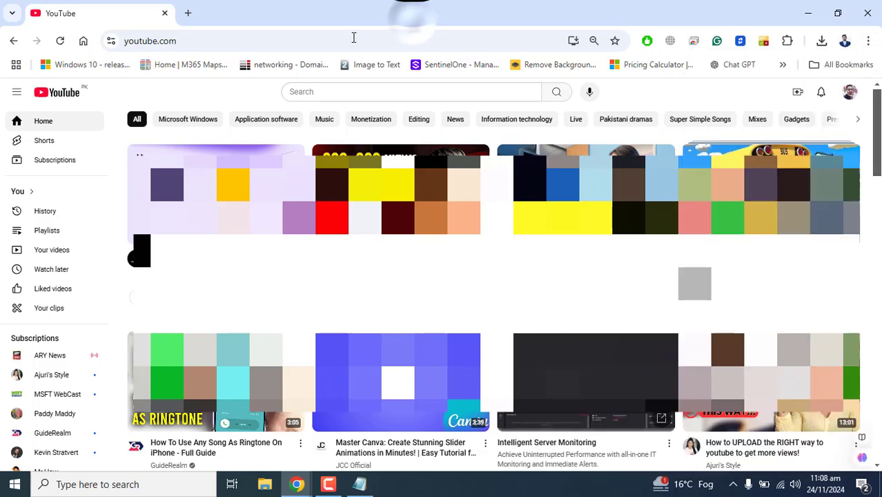
pyautogui.click(251, 41)
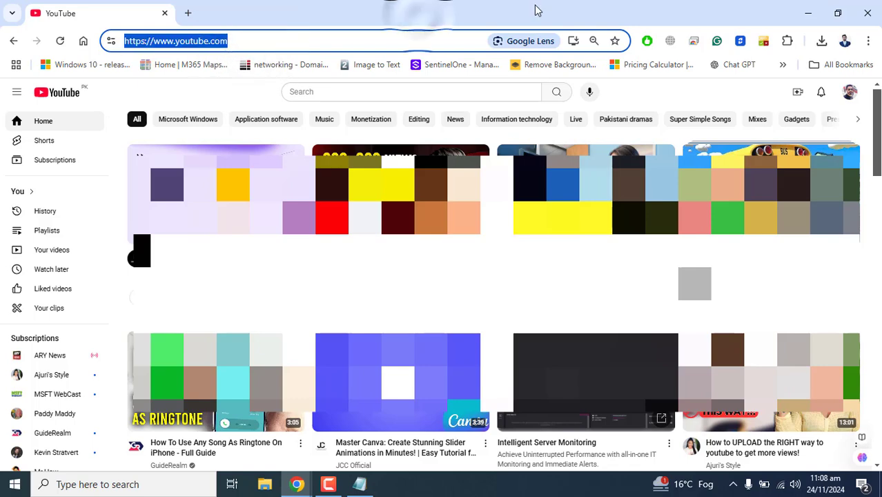
pyautogui.moveTo(534, 7); pyautogui.dragTo(535, 3)
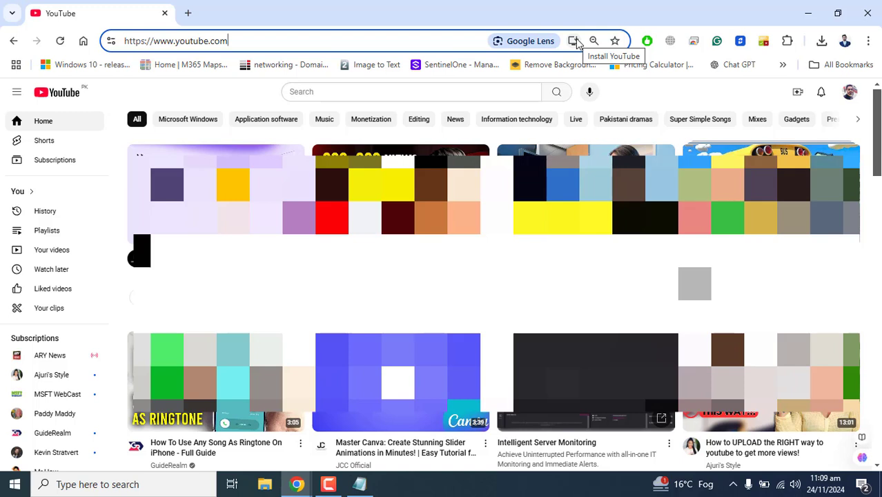
pyautogui.click(574, 42)
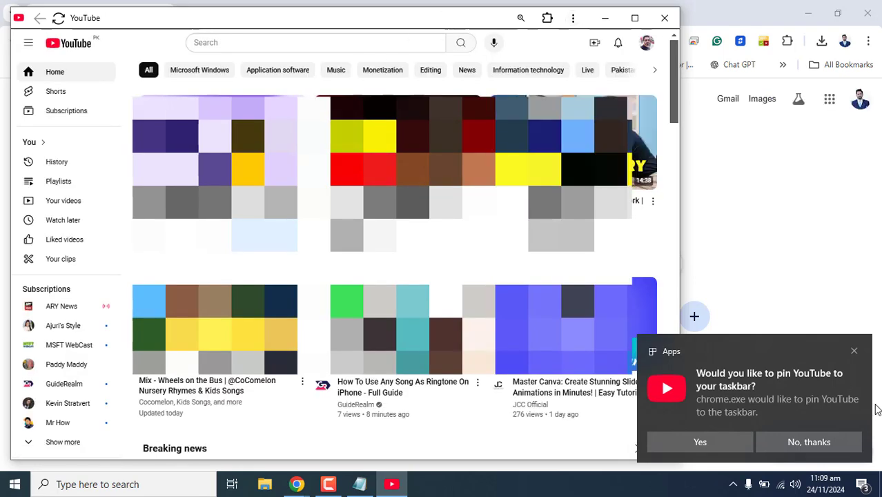
pyautogui.moveTo(821, 380)
pyautogui.click(694, 444)
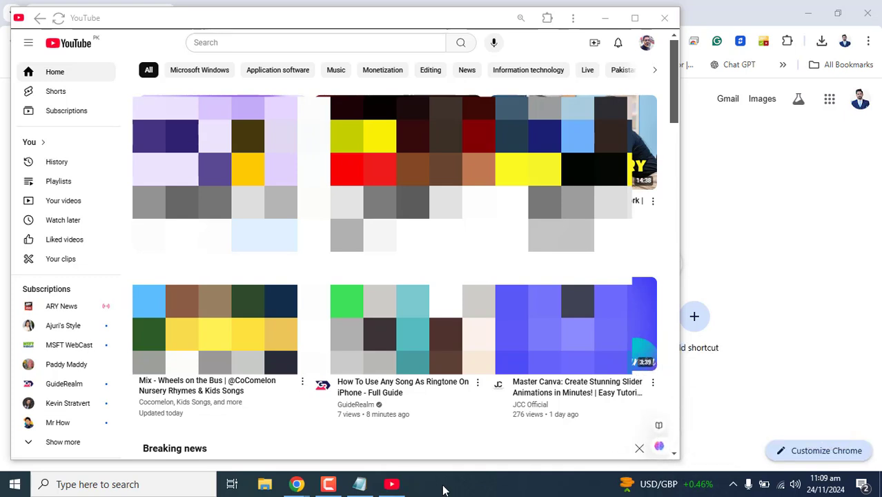
pyautogui.moveTo(577, 325)
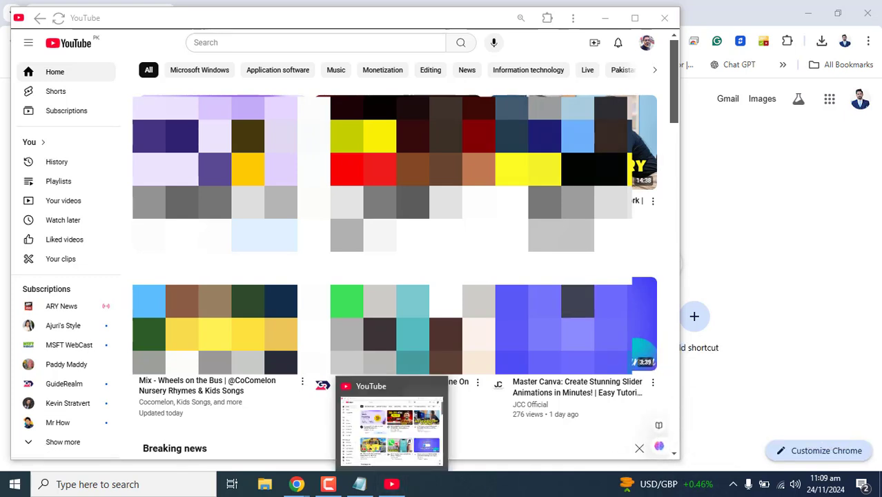
# Close the YouTube app window and minimize Chrome to reveal the desktop shortcut
pyautogui.click(664, 17)
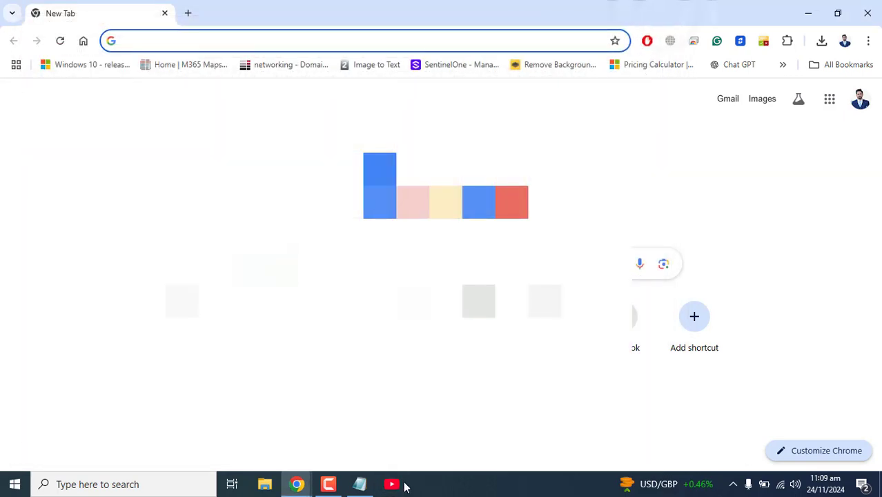
pyautogui.click(391, 484)
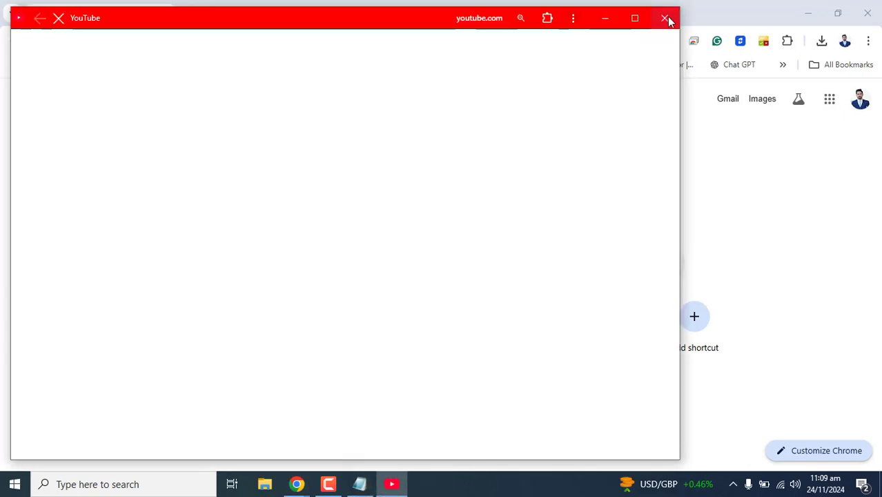
pyautogui.click(665, 17)
pyautogui.click(391, 484)
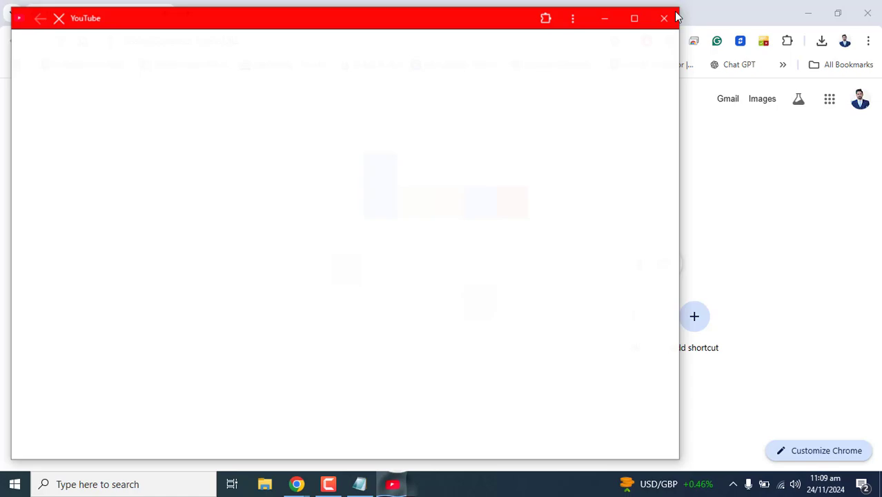
pyautogui.click(665, 17)
pyautogui.click(809, 10)
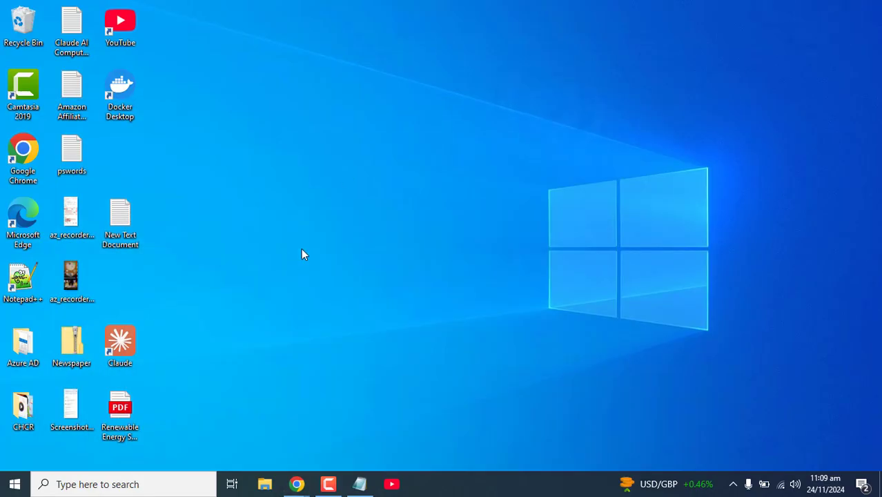
# Launch Edge from the desktop and load youtube.com, closing the main menu unused
pyautogui.doubleClick(15, 228)
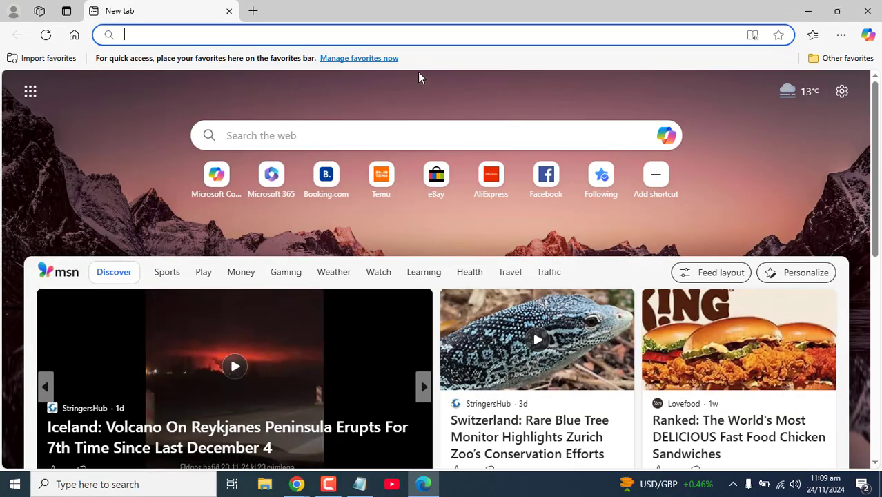
pyautogui.click(395, 36)
pyautogui.write('youtube.com')
pyautogui.press('Return')
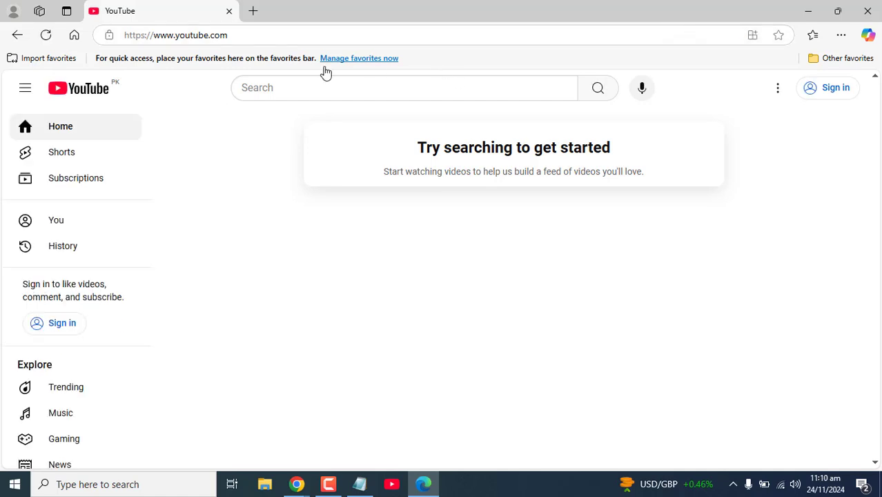
pyautogui.click(841, 36)
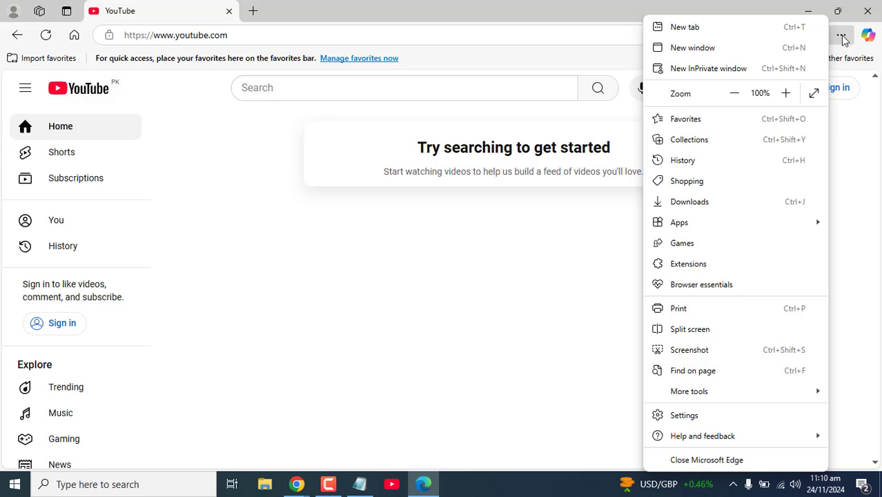
pyautogui.moveTo(679, 223)
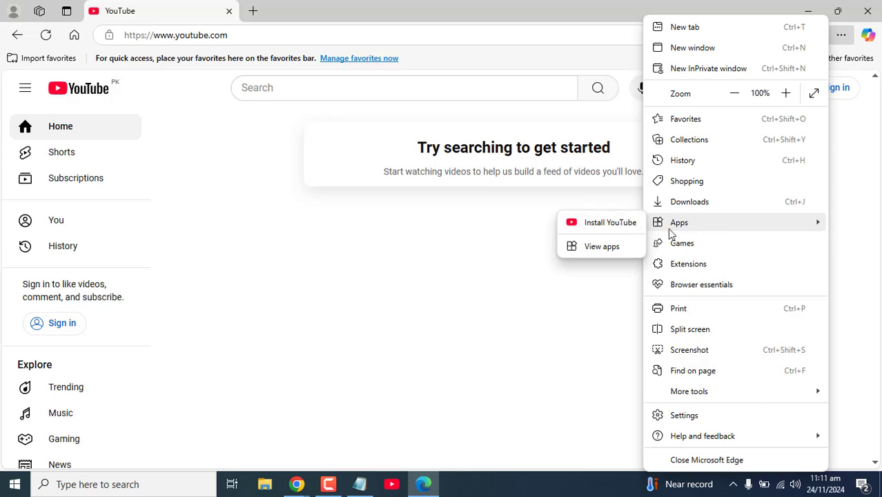
pyautogui.click(830, 165)
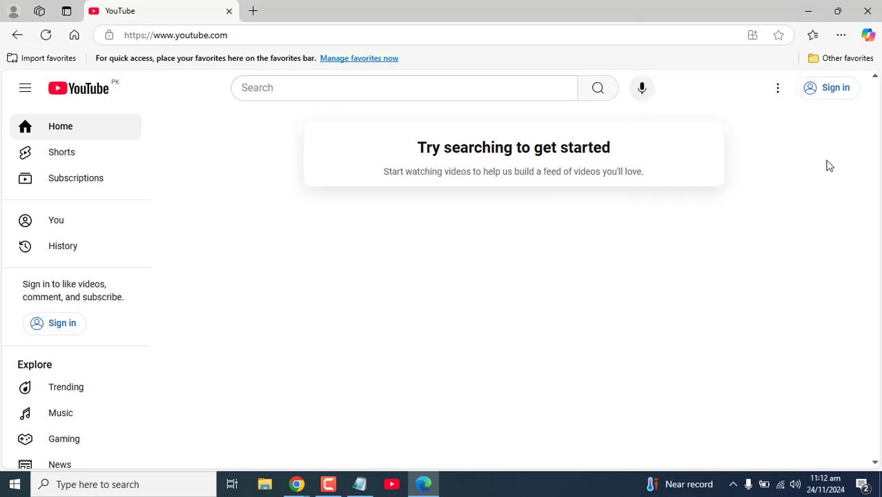
# Install YouTube as an Edge app from the address-bar install prompt
pyautogui.click(639, 33)
pyautogui.press('Escape')
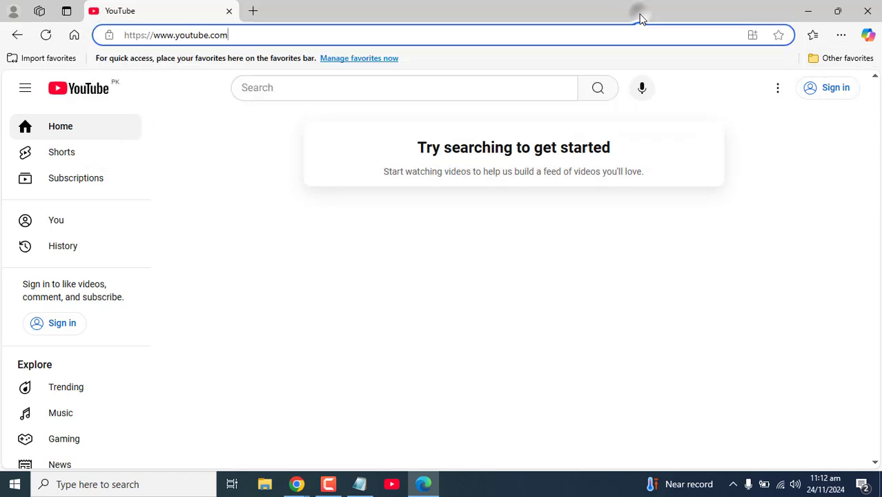
pyautogui.click(753, 35)
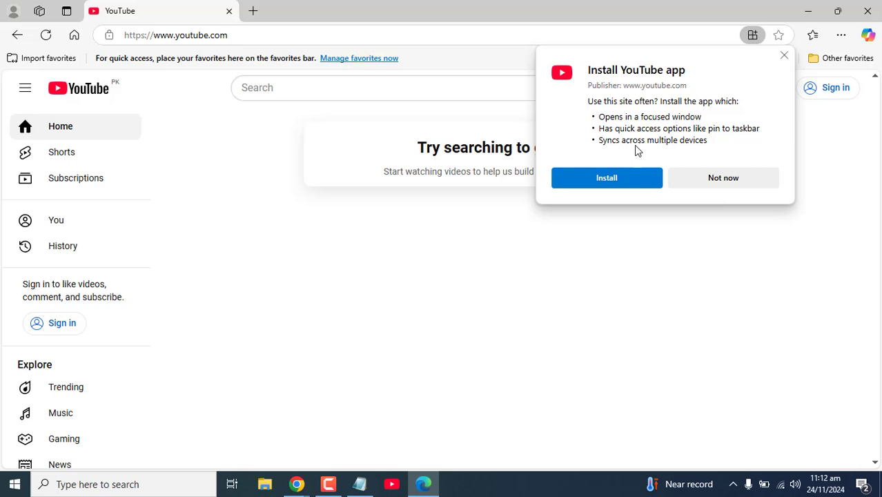
pyautogui.click(610, 181)
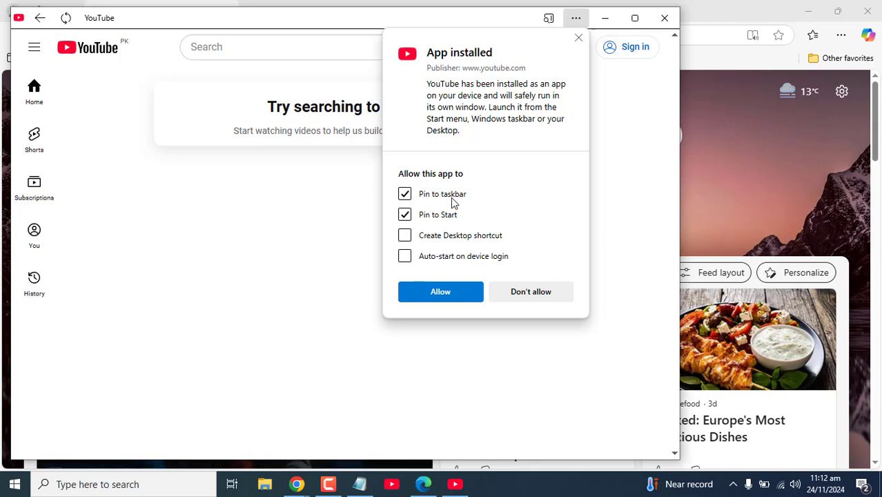
# Allow taskbar, Start and desktop-shortcut pinning, confirm Yes, then close the app and Edge
pyautogui.click(405, 236)
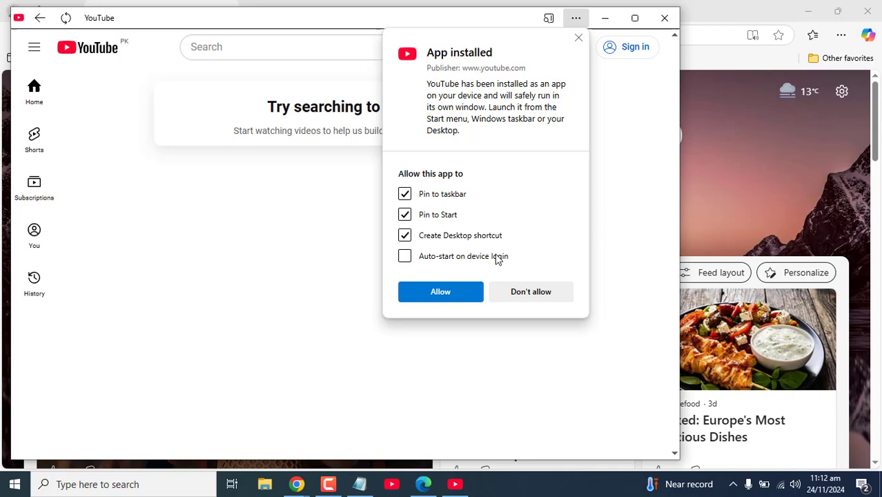
pyautogui.click(404, 257)
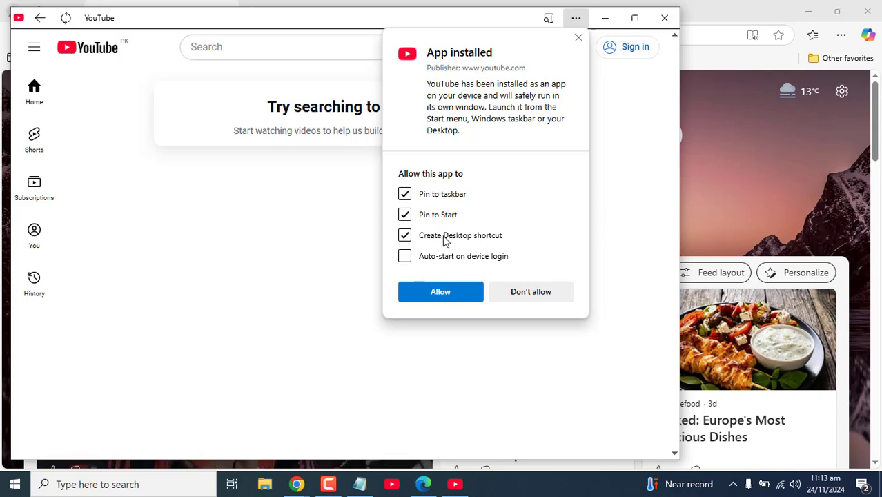
pyautogui.click(441, 290)
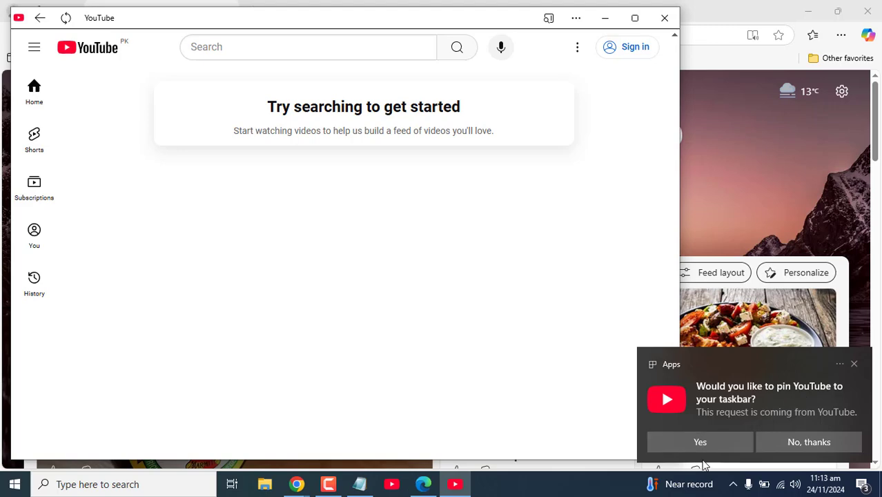
pyautogui.click(700, 443)
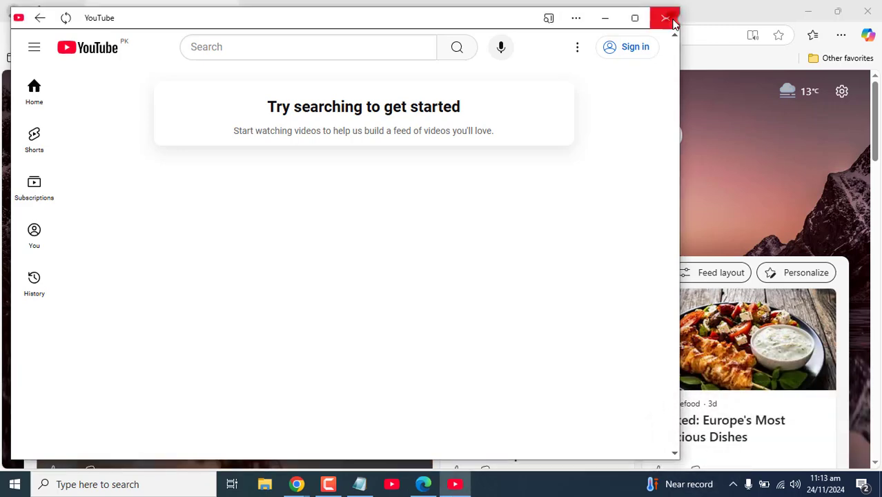
pyautogui.click(665, 18)
pyautogui.click(868, 10)
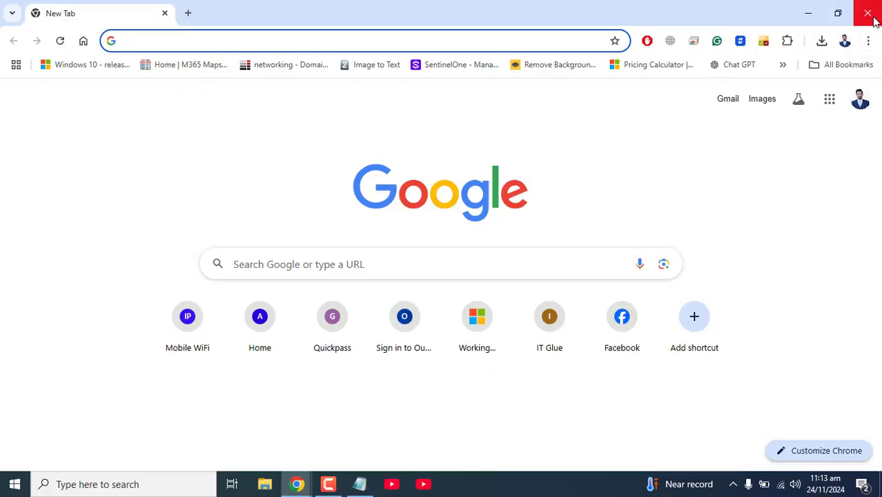
# Close Chrome and open Control Panel's Uninstall a program list via a 'control' search
pyautogui.click(871, 15)
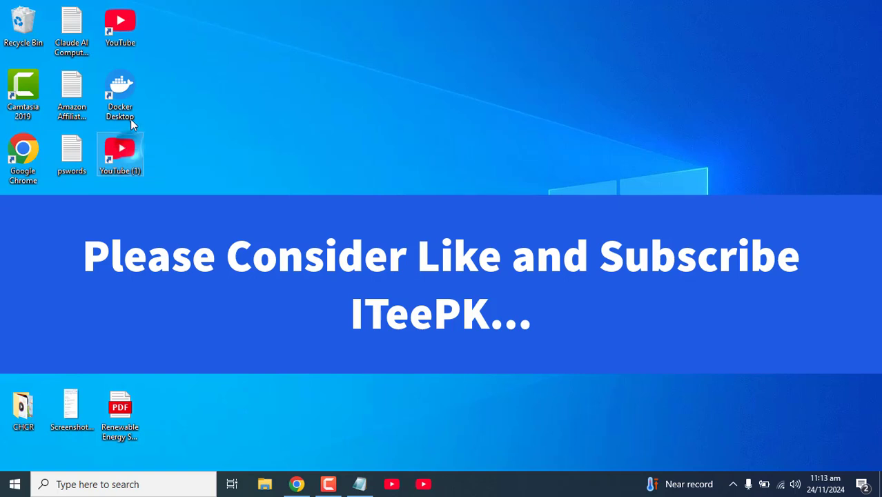
pyautogui.doubleClick(123, 151)
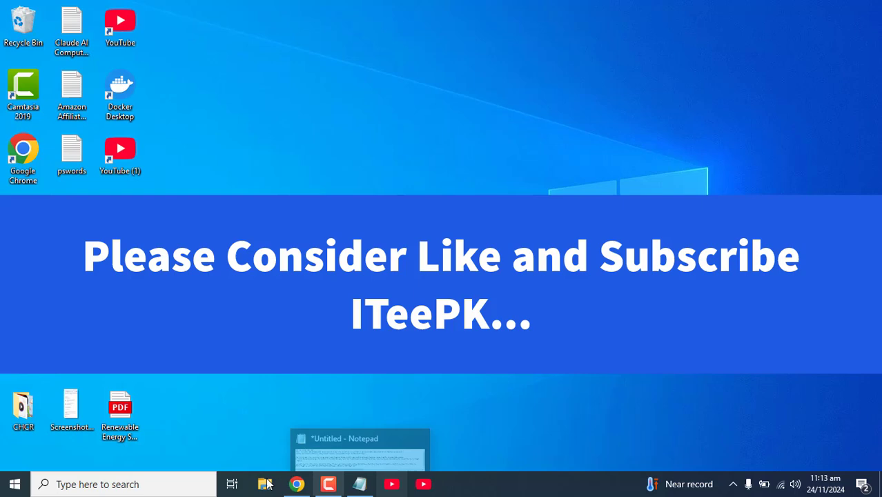
pyautogui.click(106, 487)
pyautogui.write('control')
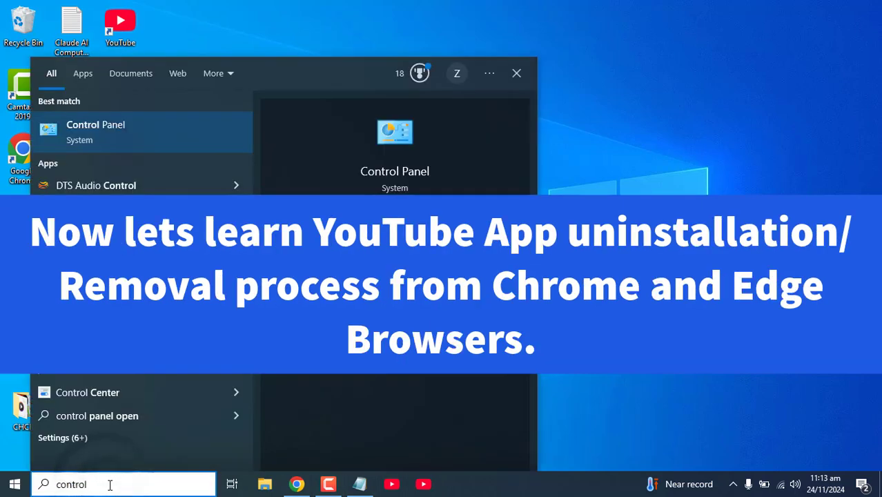
pyautogui.click(86, 135)
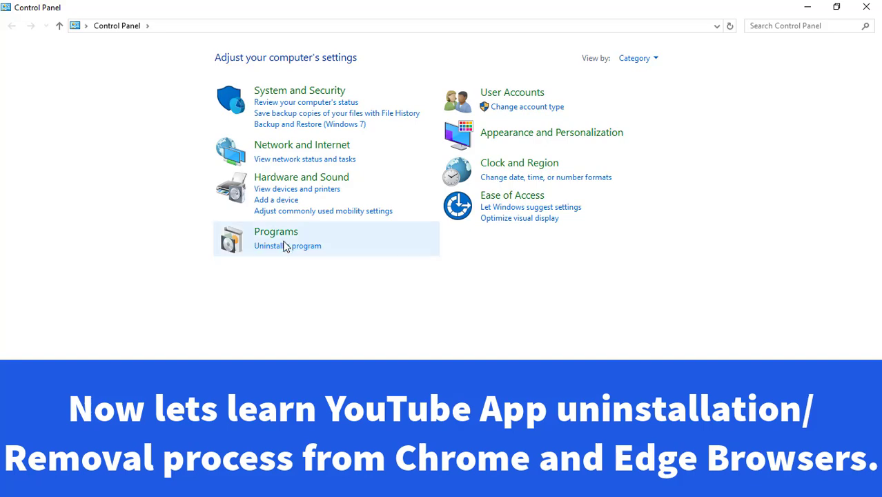
pyautogui.click(287, 246)
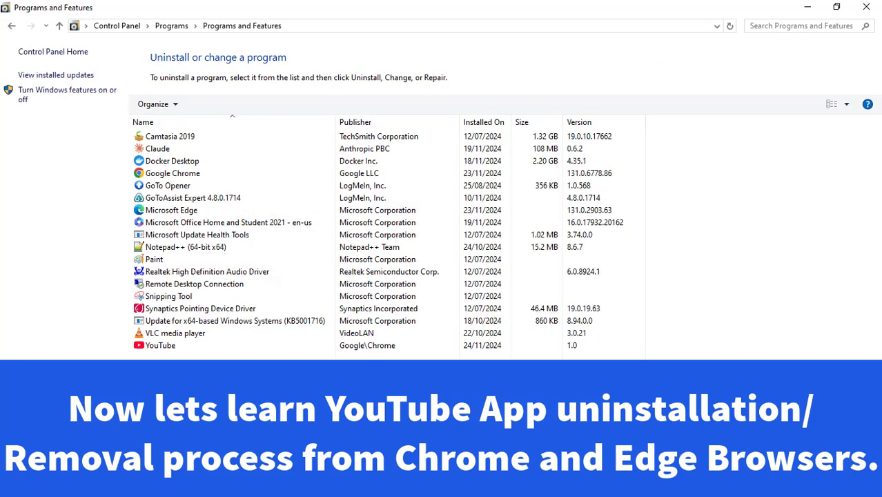
# Uninstall the YouTube entry, confirm Remove, and refresh the list to verify
pyautogui.click(156, 346)
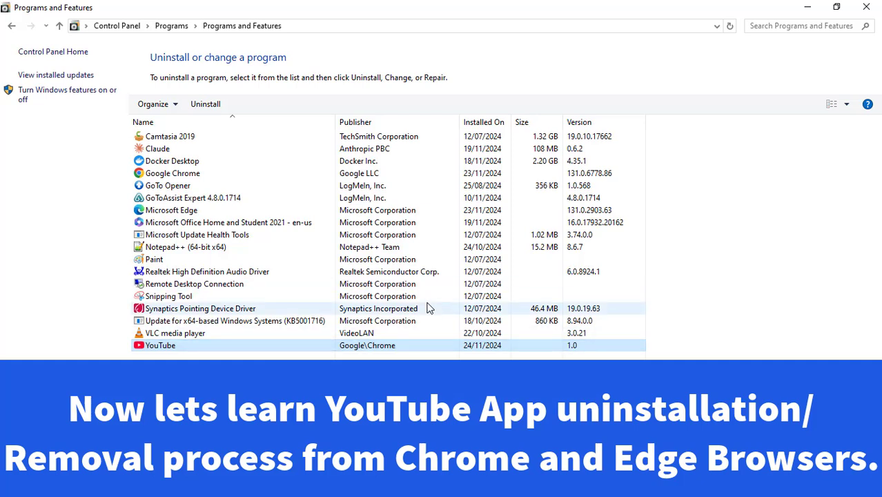
pyautogui.click(205, 105)
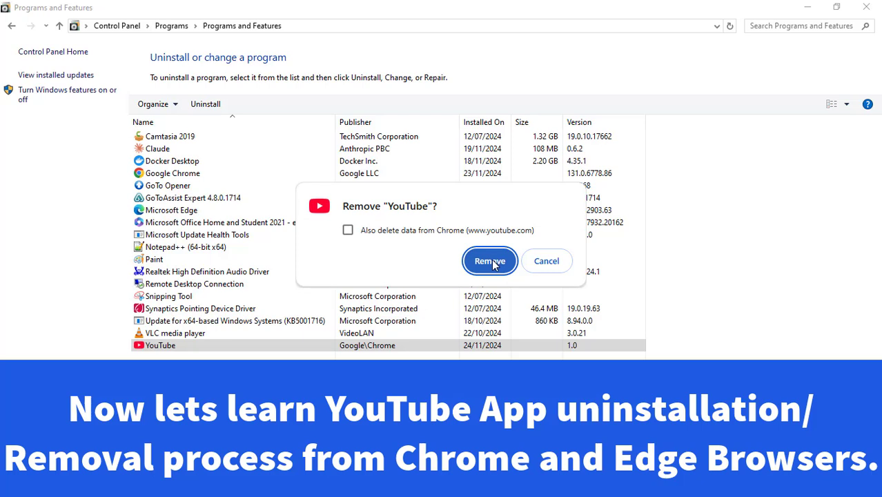
pyautogui.click(492, 264)
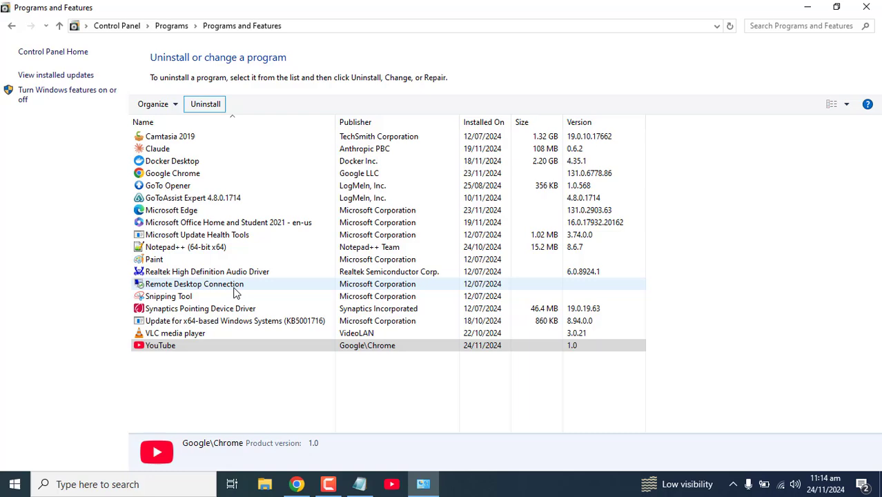
pyautogui.click(730, 26)
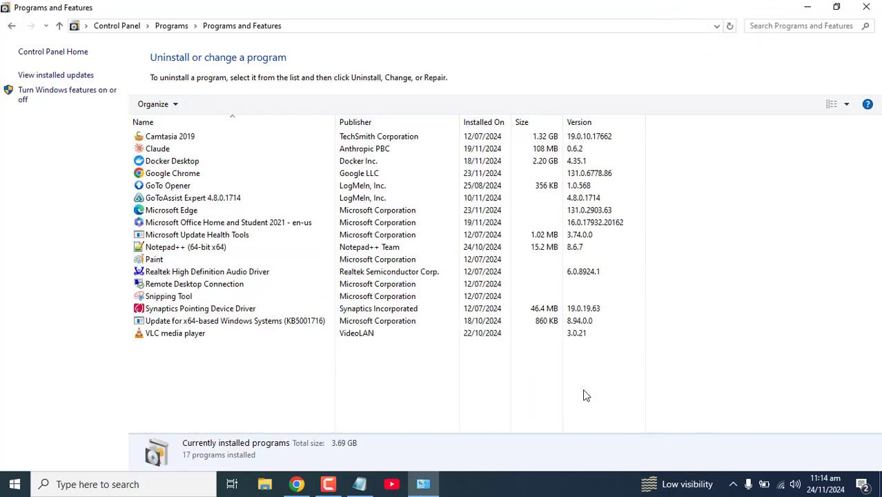
# Close the programs window, launch Edge, and open its apps management page
pyautogui.click(866, 7)
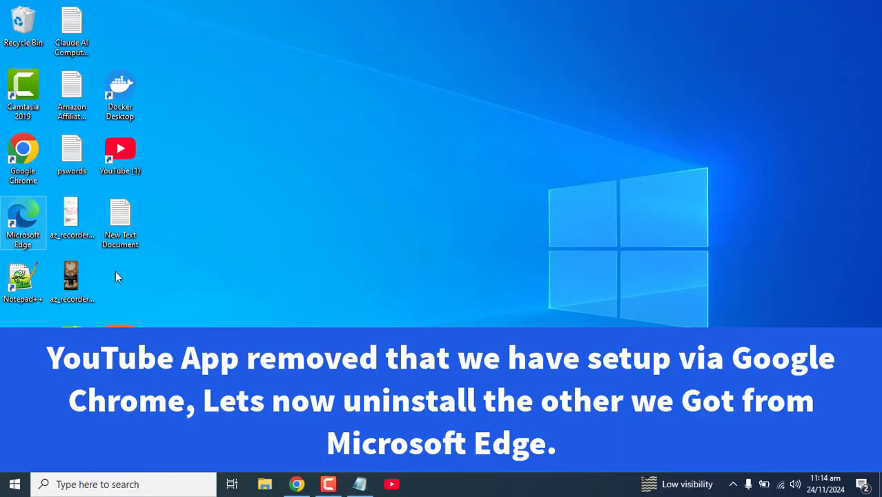
pyautogui.doubleClick(23, 219)
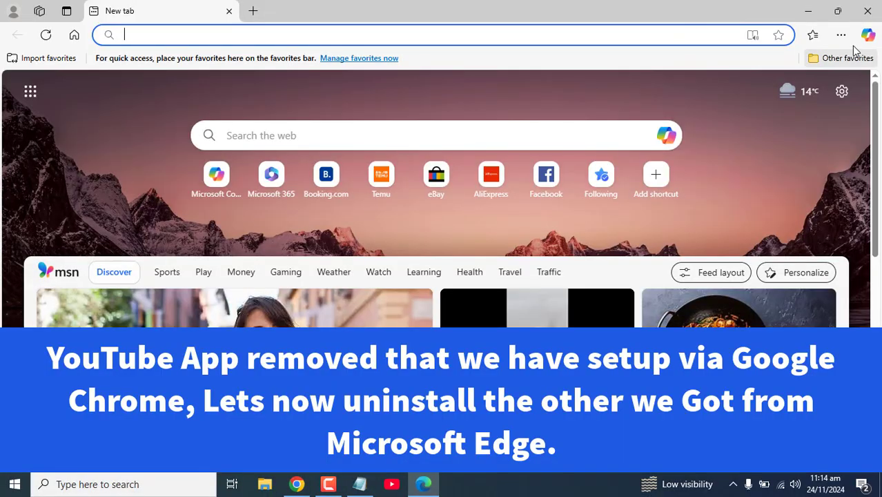
pyautogui.click(842, 35)
pyautogui.moveTo(578, 253)
pyautogui.click(571, 247)
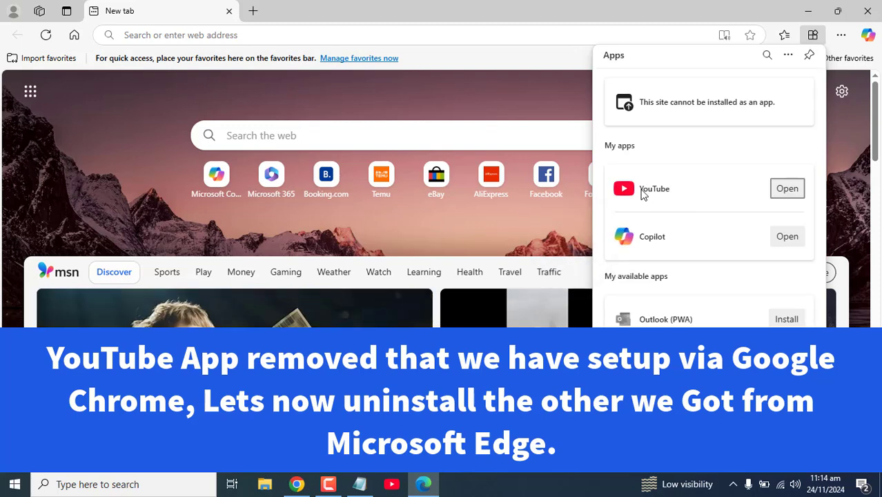
pyautogui.click(788, 55)
pyautogui.click(709, 76)
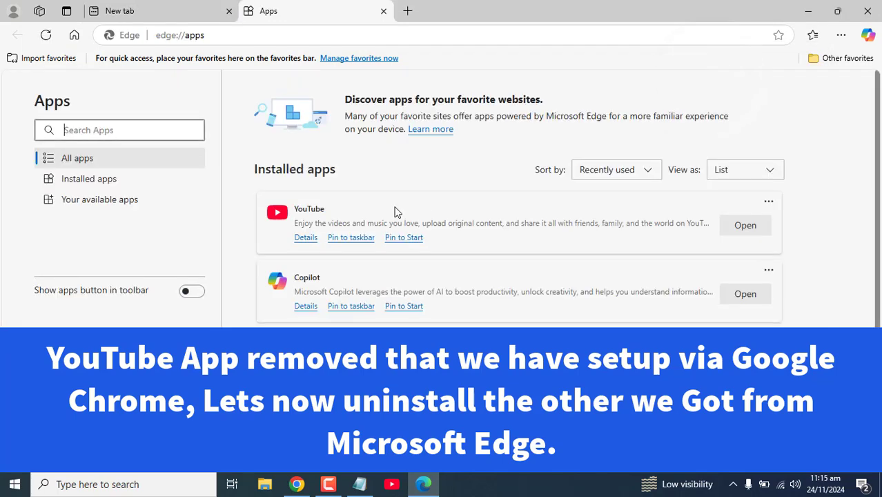
pyautogui.moveTo(291, 209); pyautogui.dragTo(423, 207)
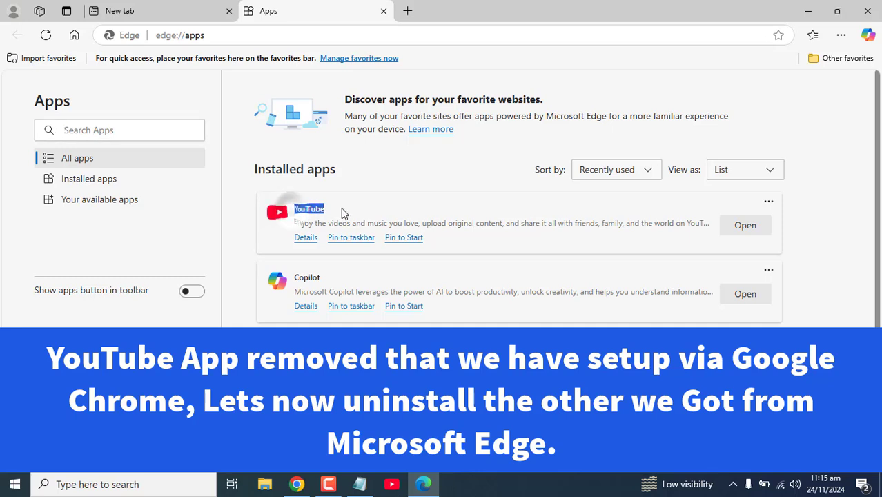
pyautogui.click(459, 177)
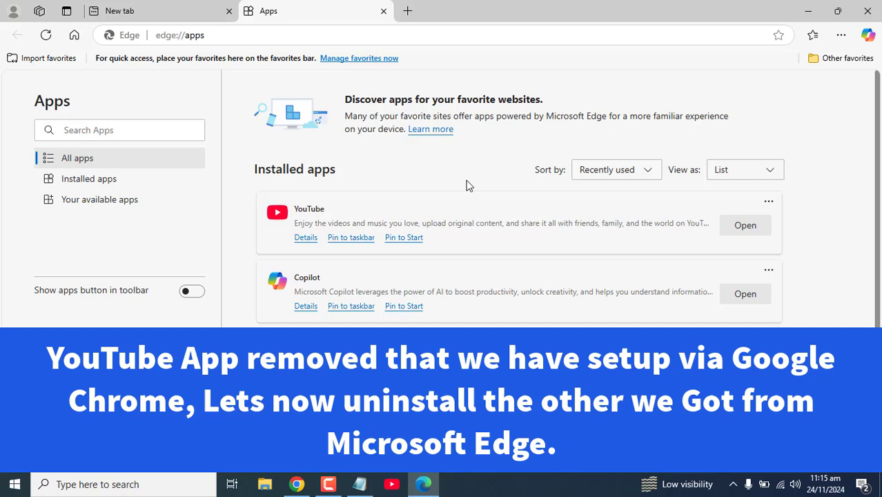
# Uninstall the YouTube app from Edge's apps list, confirm Remove, and close Edge
pyautogui.click(770, 202)
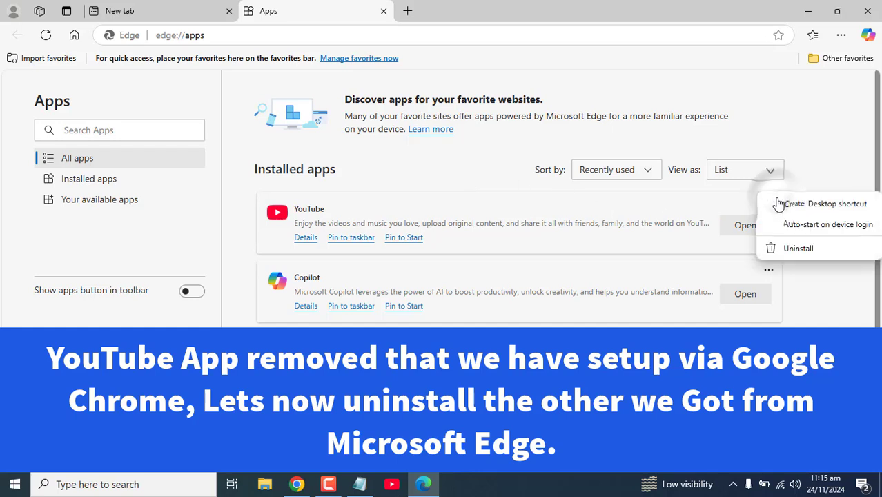
pyautogui.click(809, 248)
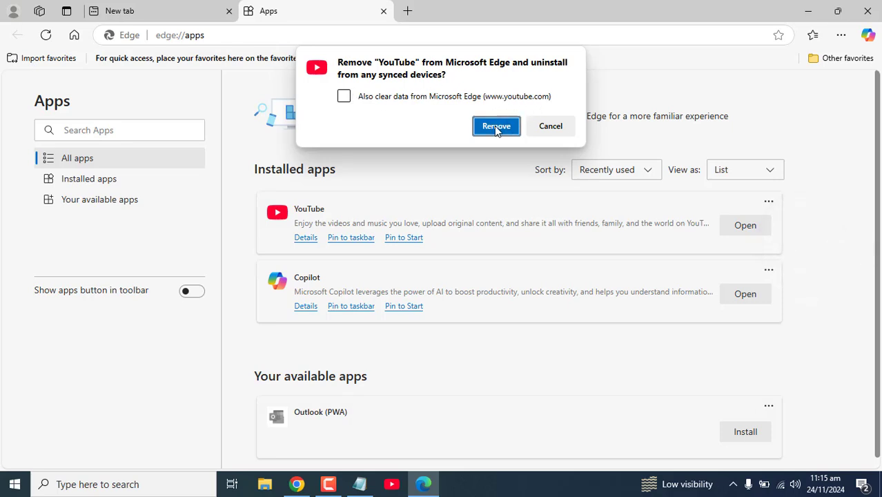
pyautogui.click(497, 126)
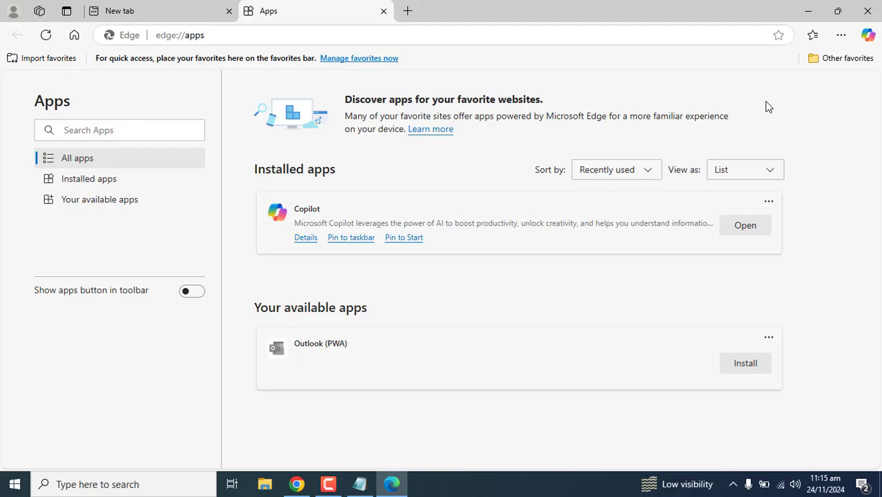
pyautogui.click(874, 9)
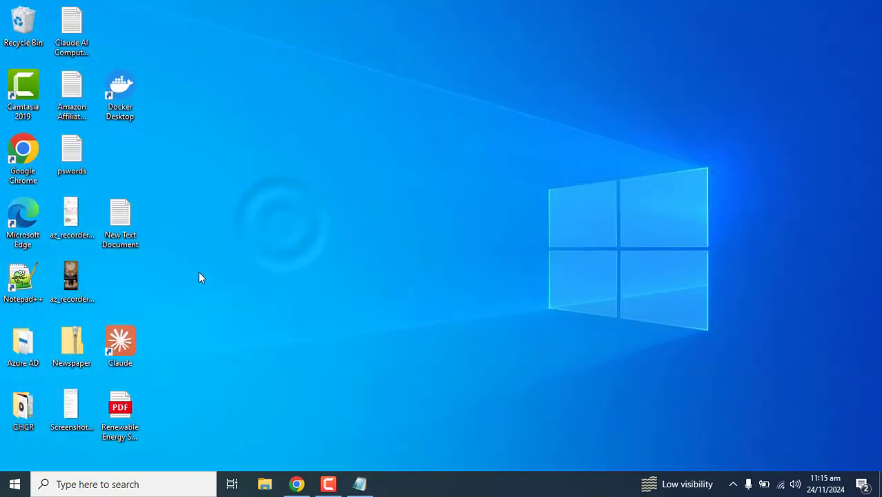